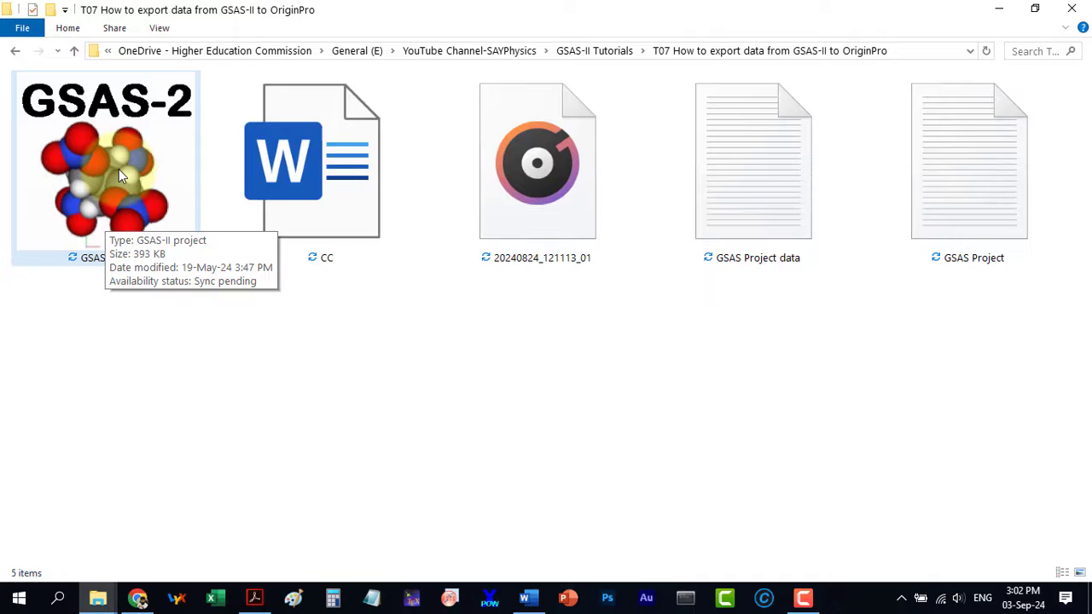
Open GSAS Project.gpx in GSAS-II, with the project window on the left and the plot window on the right
double_click(119, 169)
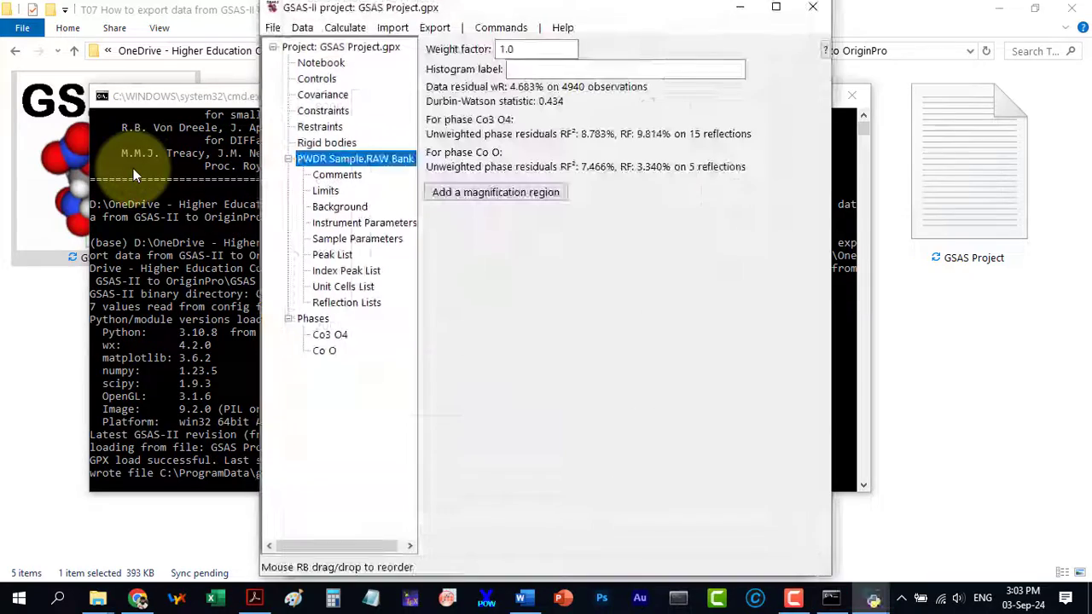
left_click_drag(565, 11, 306, 18)
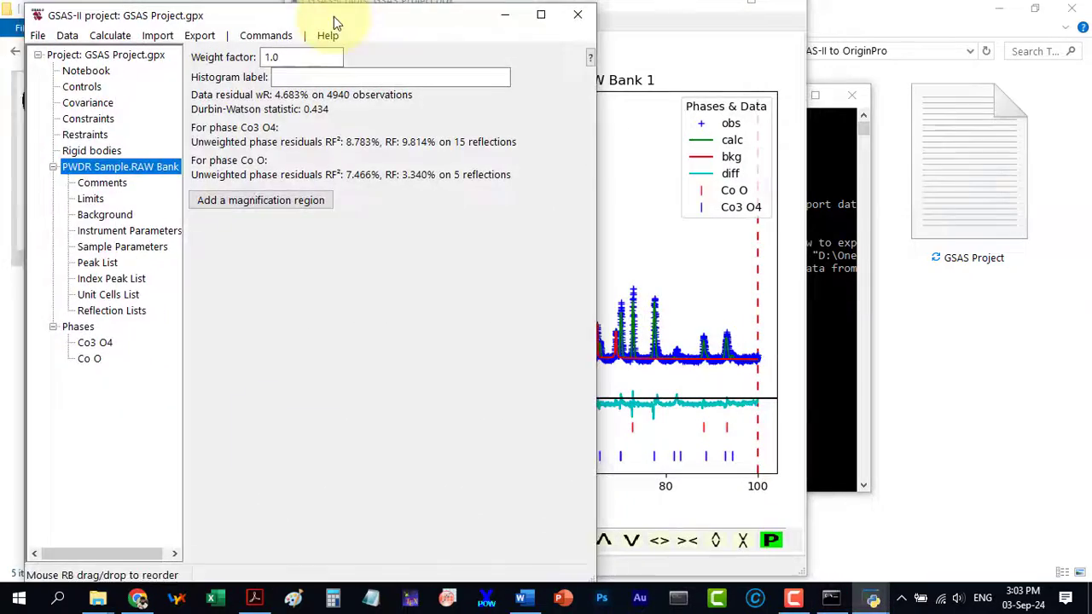
left_click_drag(607, 21, 890, 23)
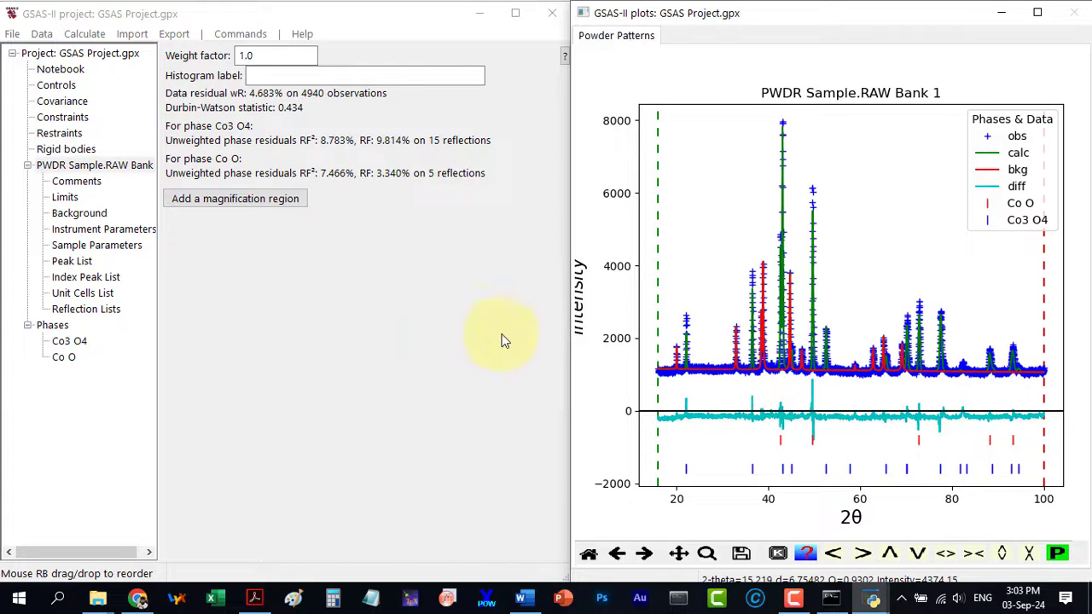
Export the powder pattern as a text file named 'GSAS Project Data' in the T07 folder
left_click(443, 253)
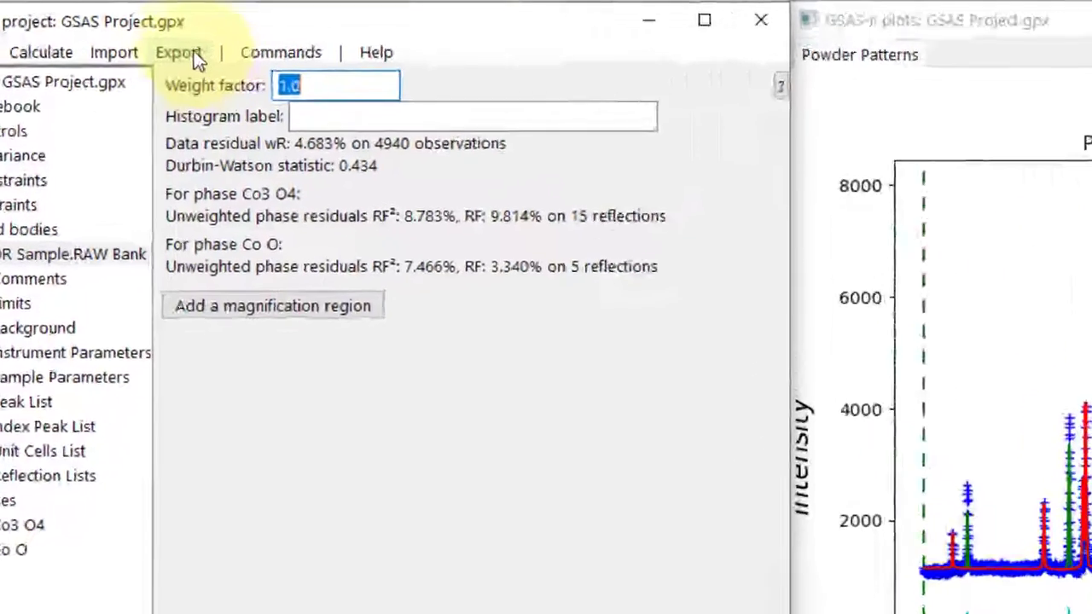
left_click(178, 33)
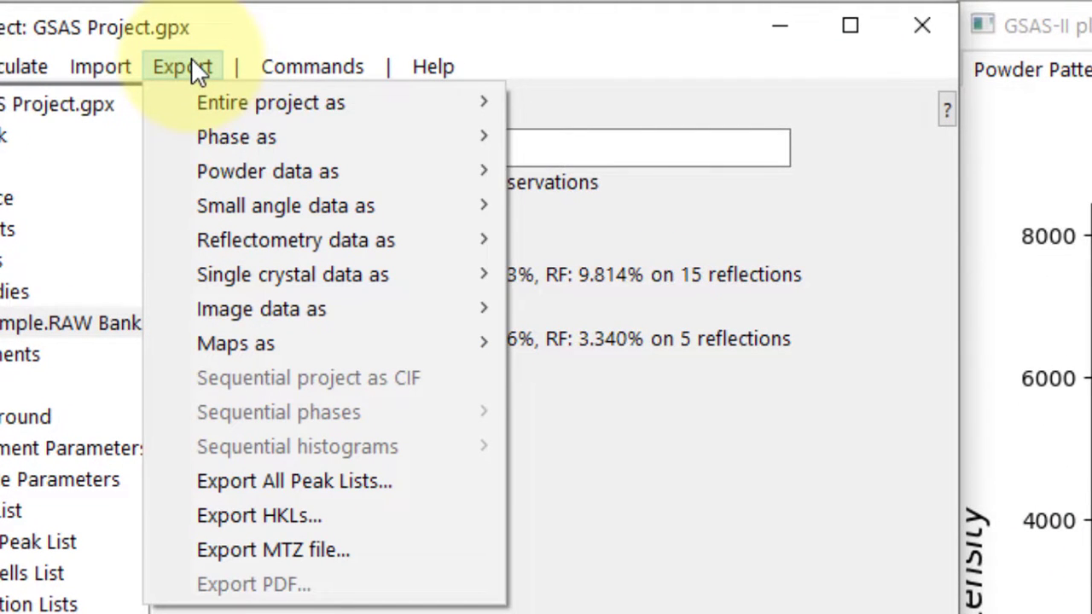
mouse_move(188, 166)
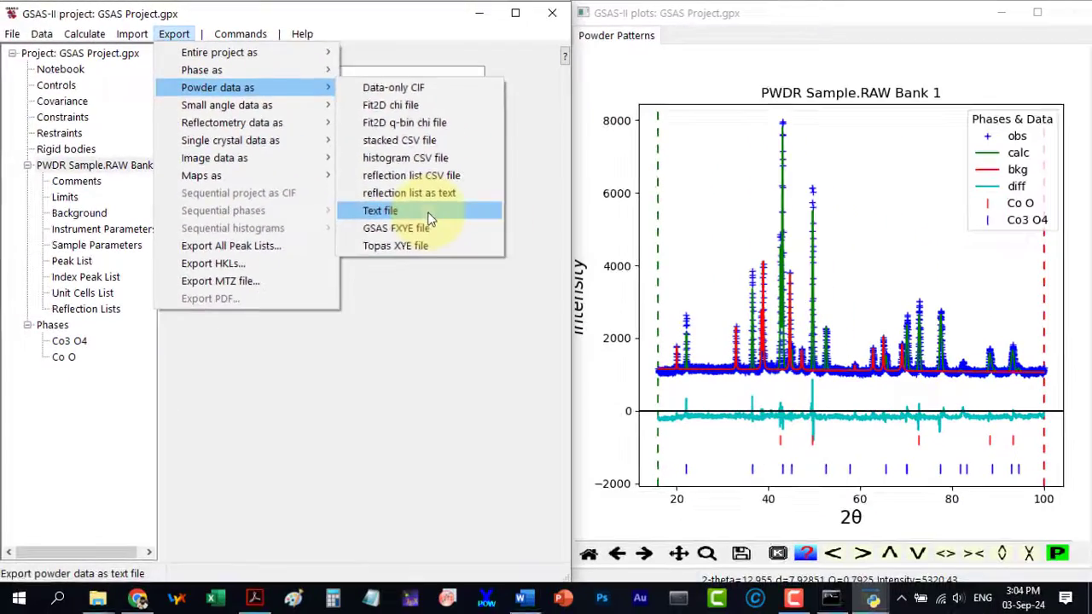
left_click(679, 413)
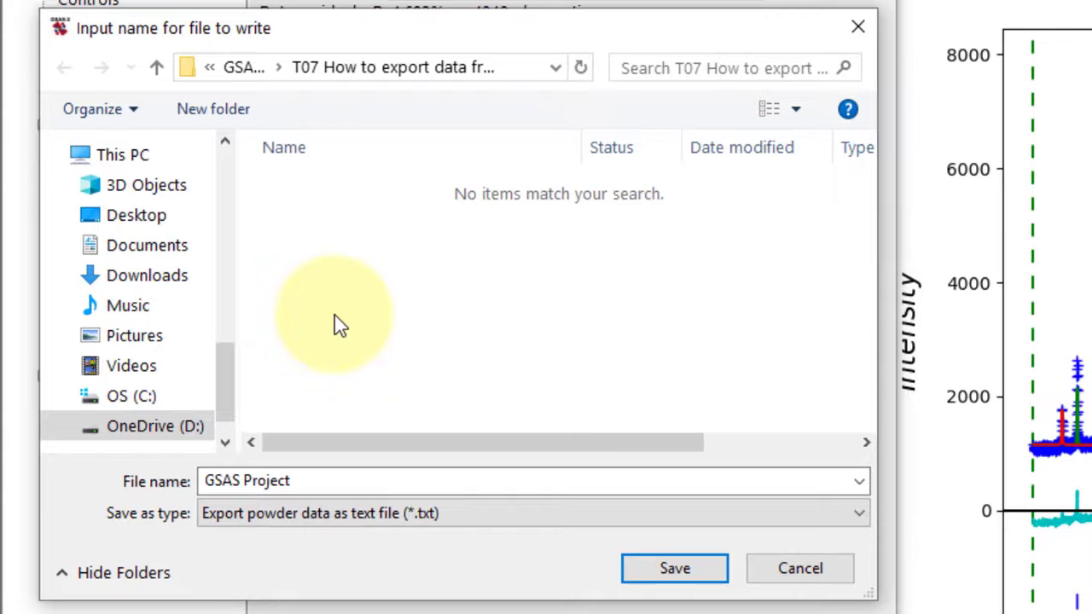
left_click(321, 481)
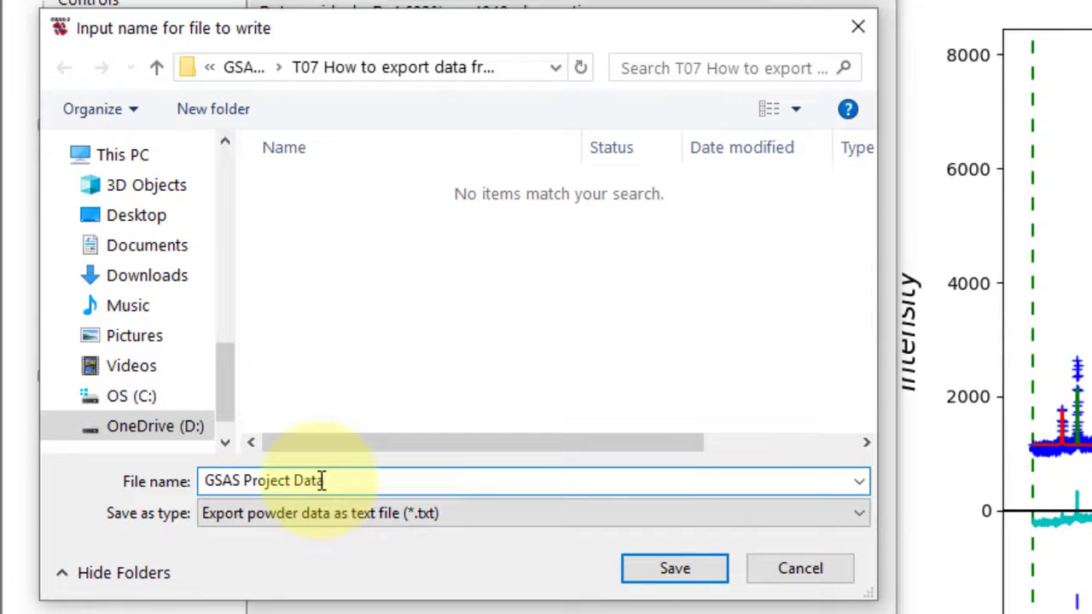
left_click(661, 575)
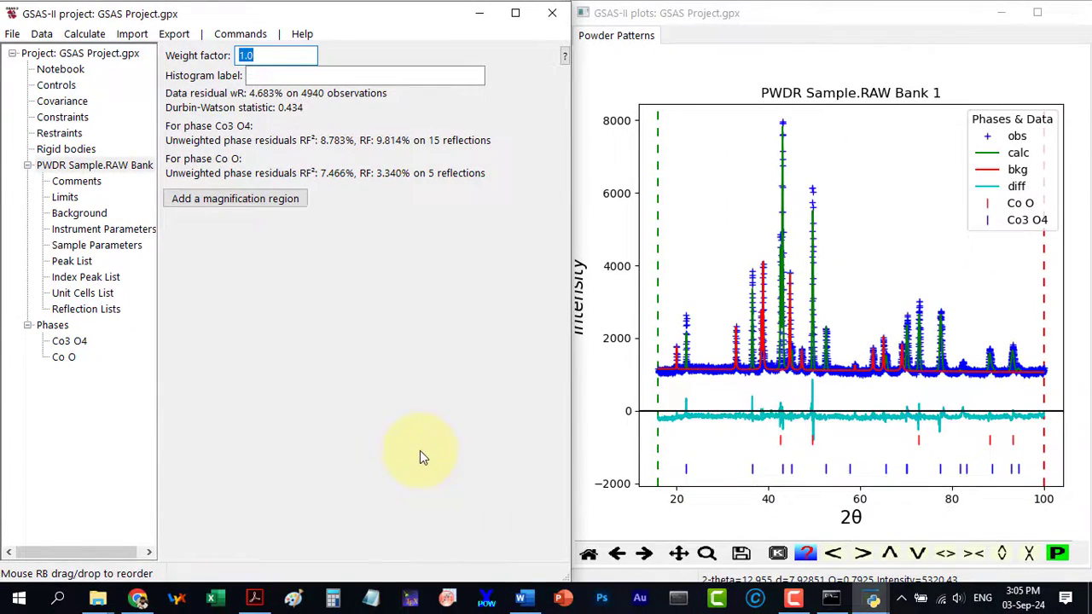
Find the exported GSAS Project Data file in the T07 folder and open it to check its columns
left_click(98, 600)
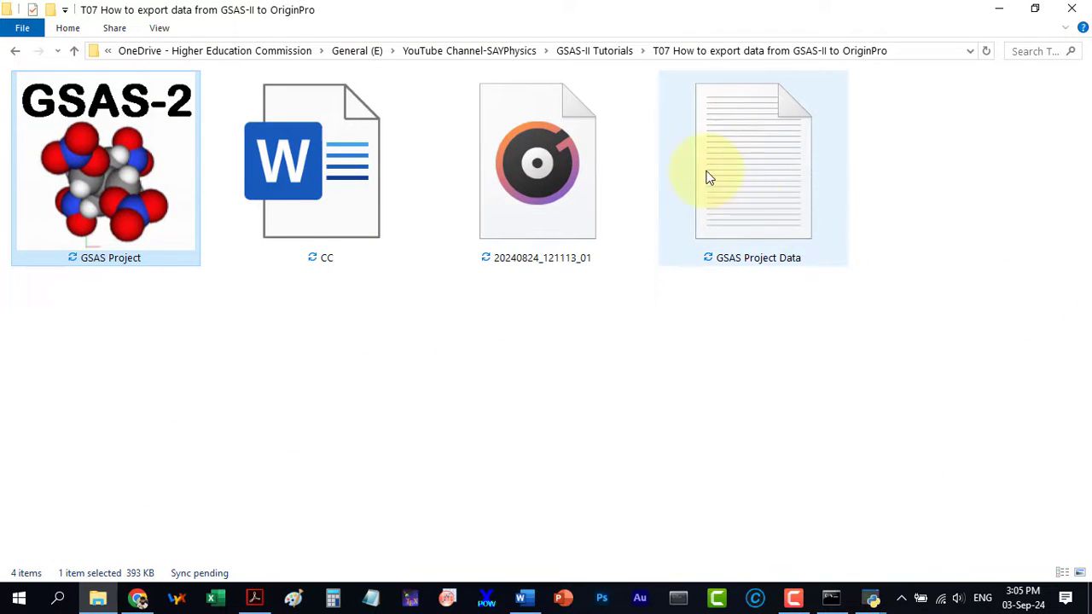
left_click(754, 177)
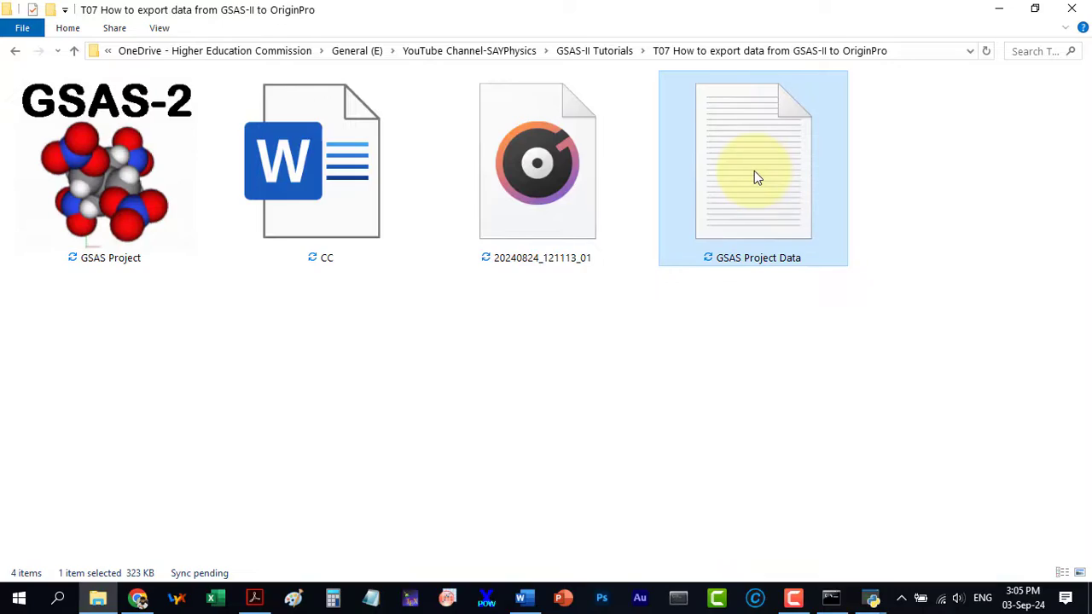
double_click(755, 177)
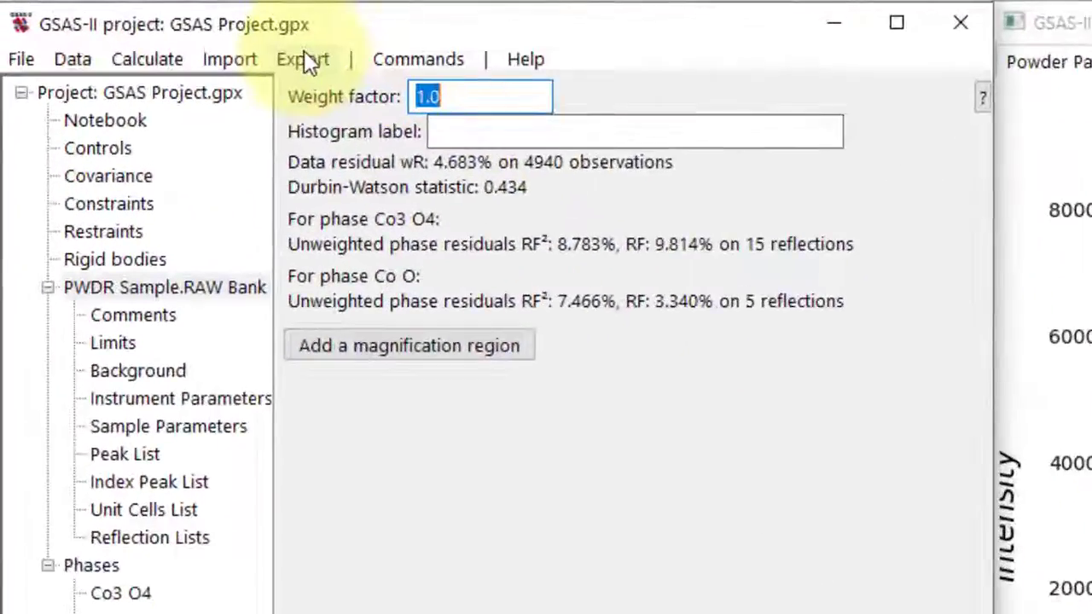
Export the PWDR Sample.RAW Bank 1 reflection lists as a text file
left_click(174, 33)
mouse_move(180, 87)
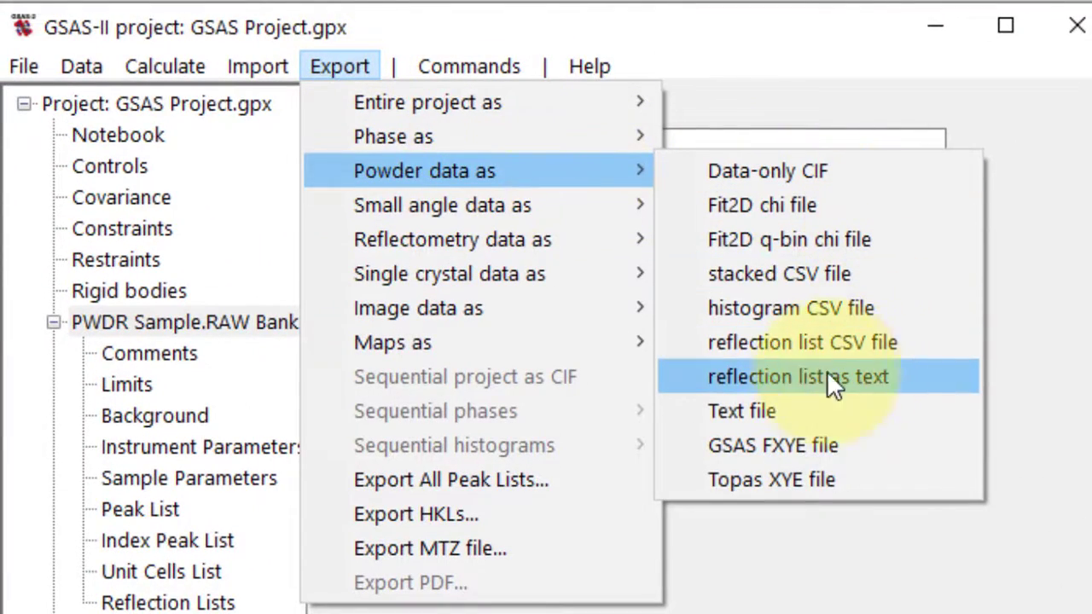
left_click(900, 379)
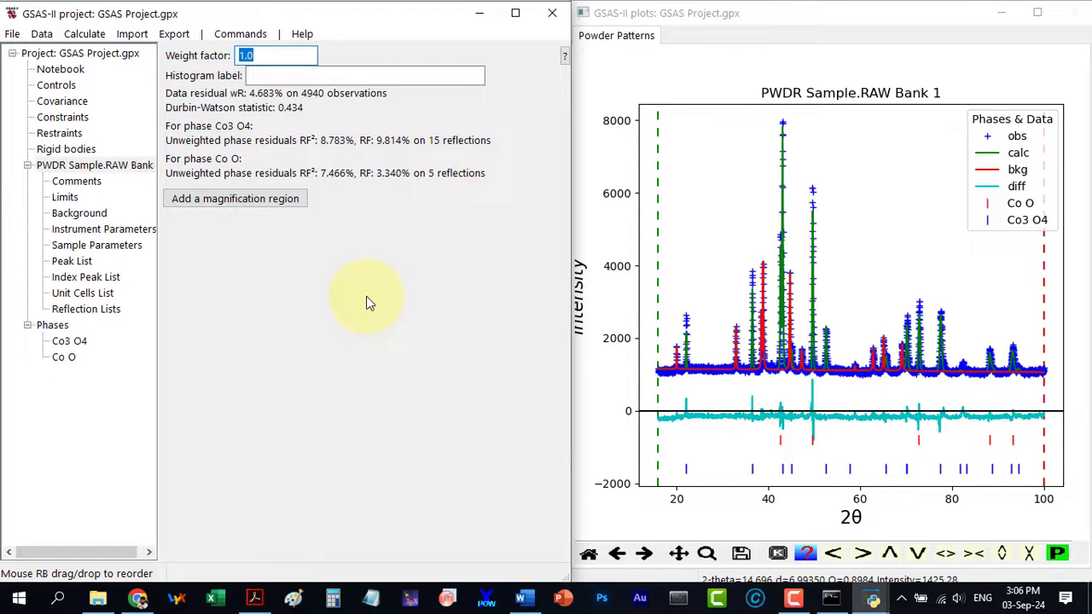
In the T07 folder, rename the new reflection list file to 'GSAS Project Relection Data'
left_click(97, 597)
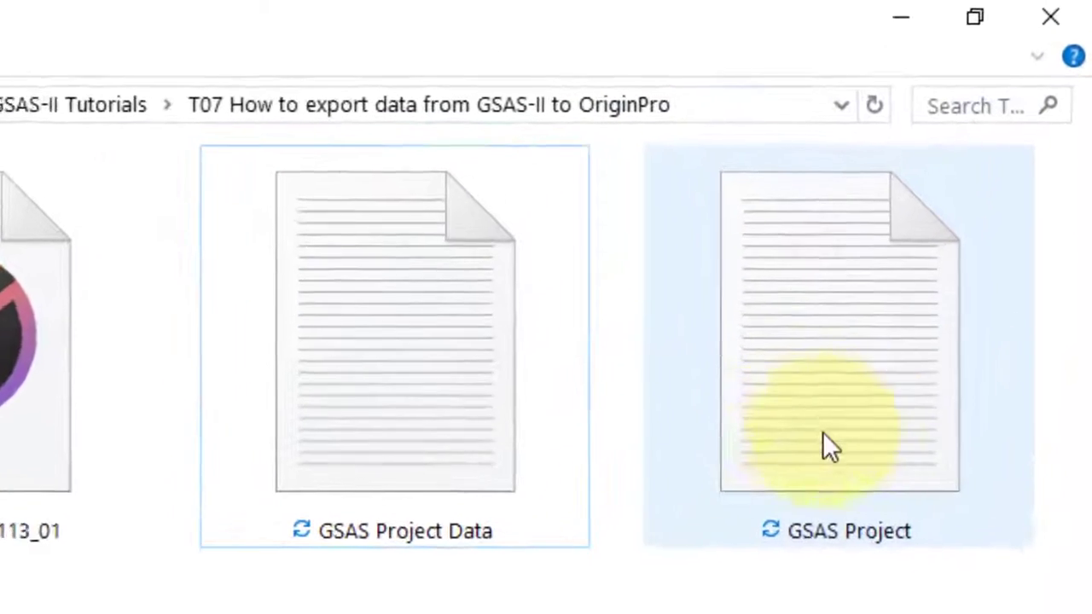
left_click(714, 539)
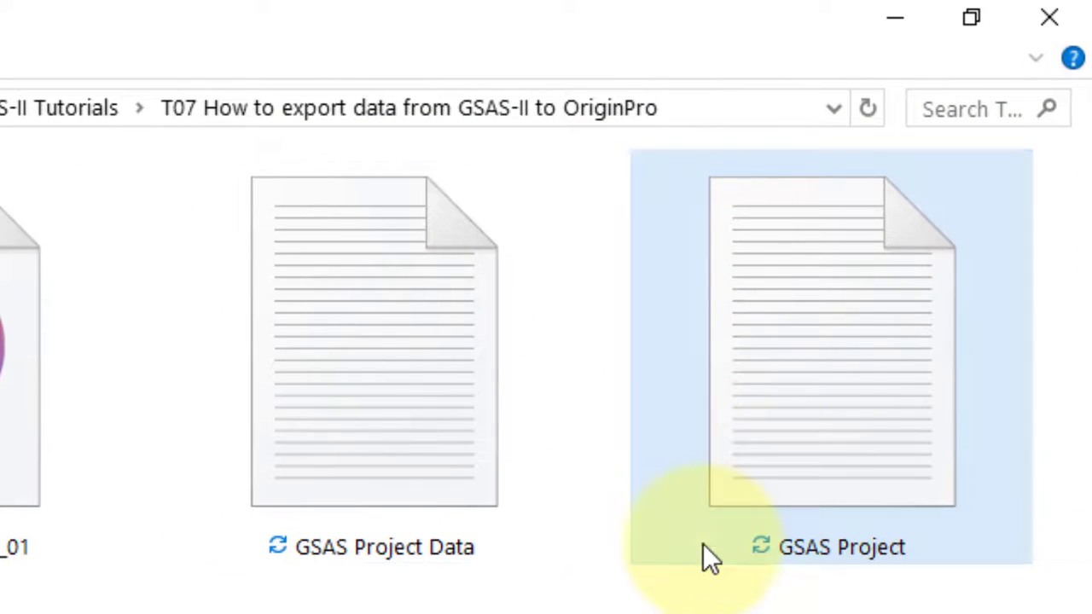
left_click(906, 532)
left_click(909, 550)
type("Reflecti")
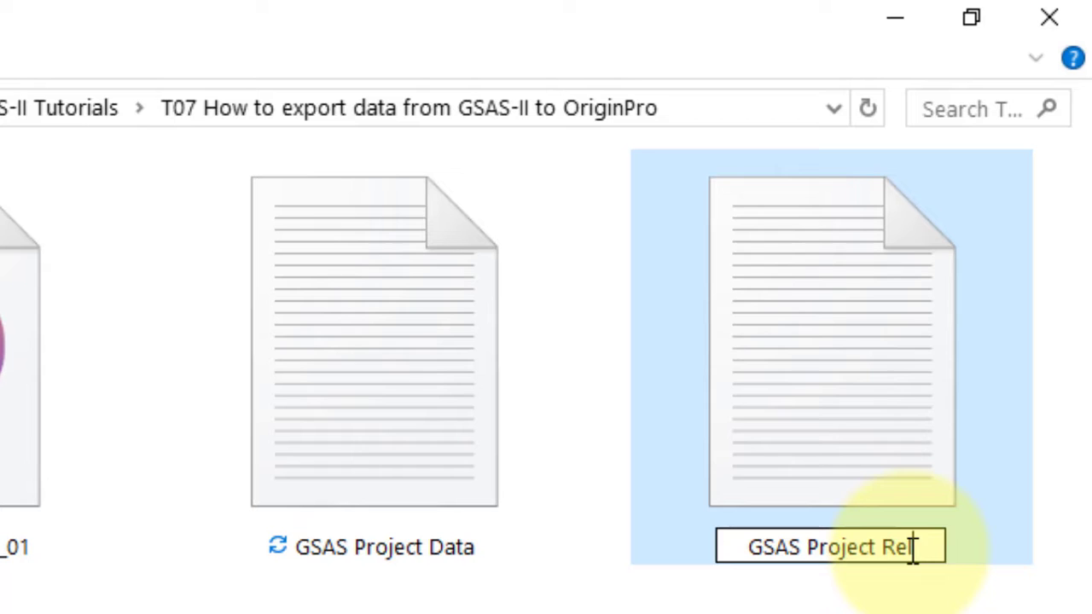
type("on Data")
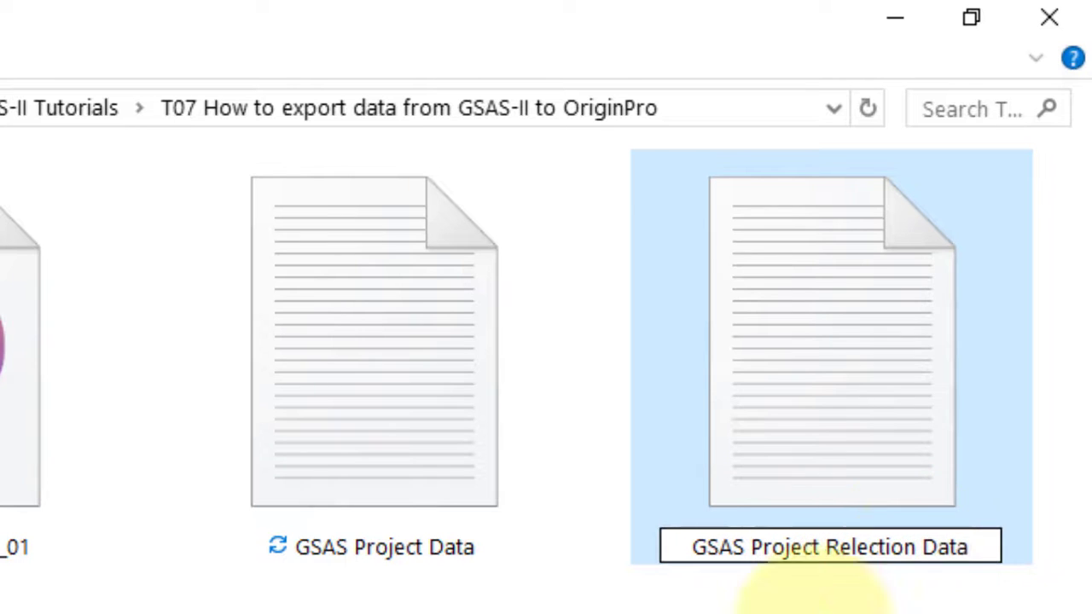
left_click(563, 610)
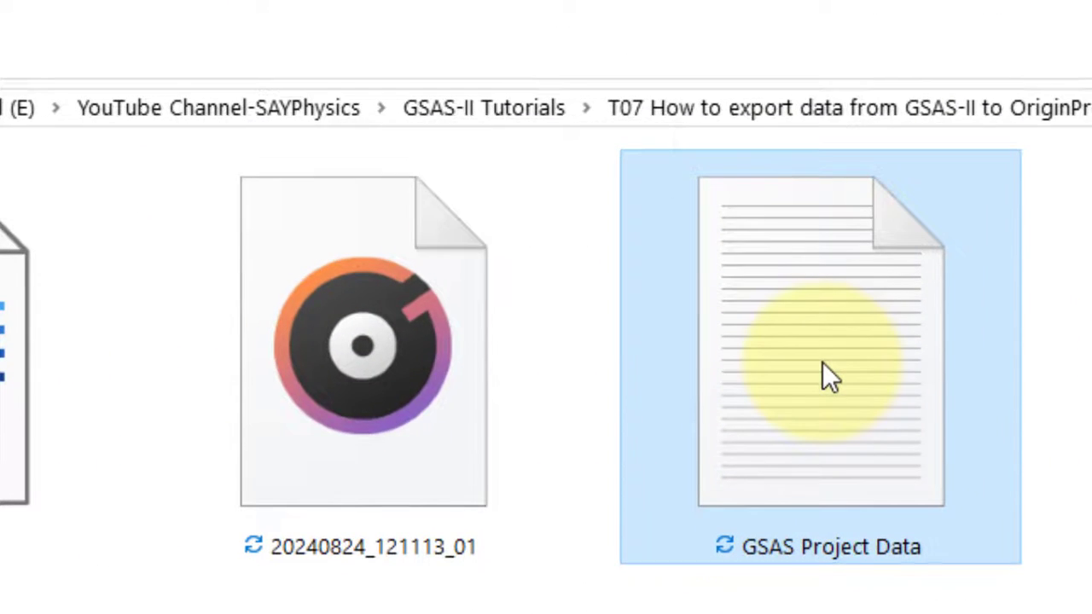
Open the powder data and reflection list files in maximized Notepad, then scroll to the Co3 O4 and Co O tables
double_click(822, 362)
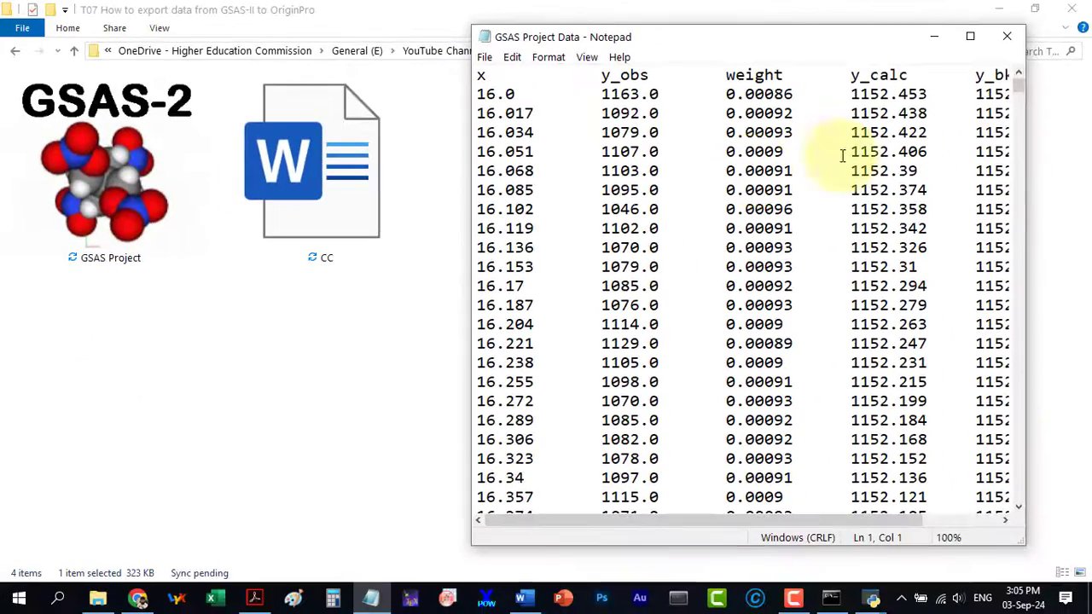
left_click(969, 36)
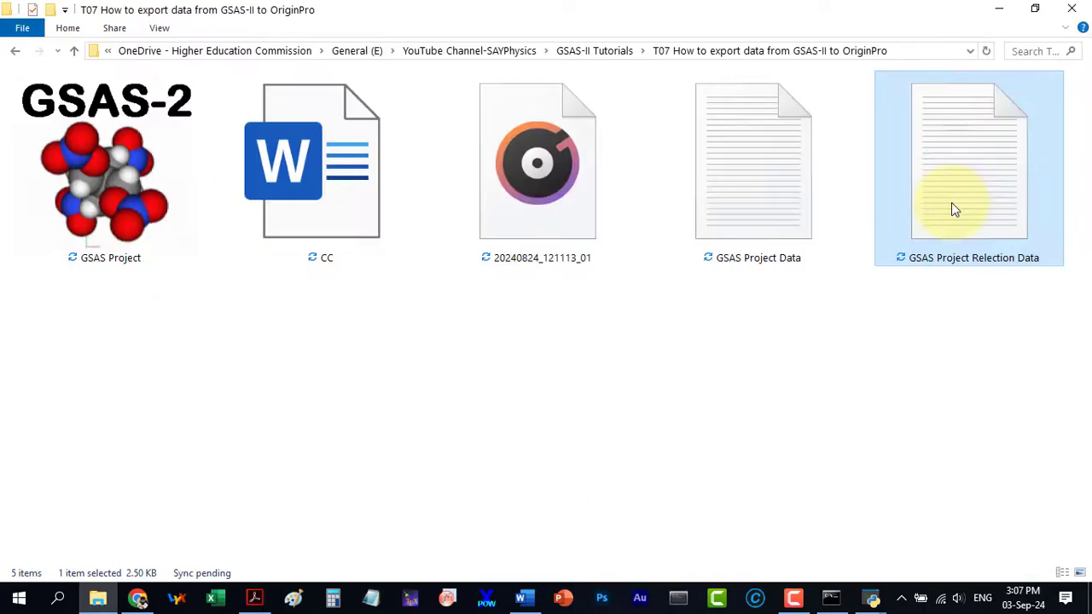
double_click(951, 202)
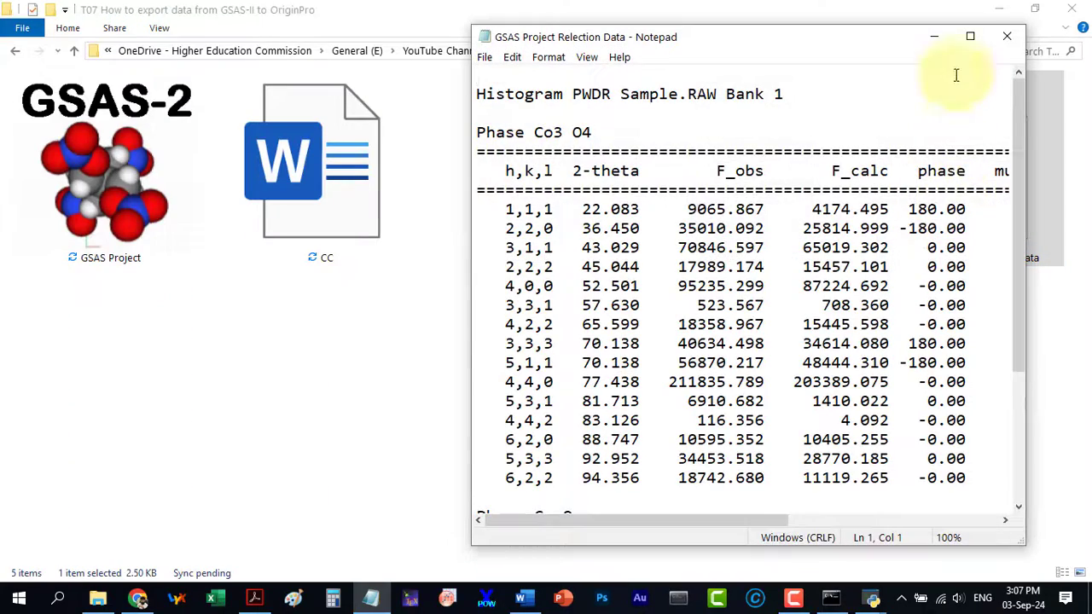
left_click(970, 36)
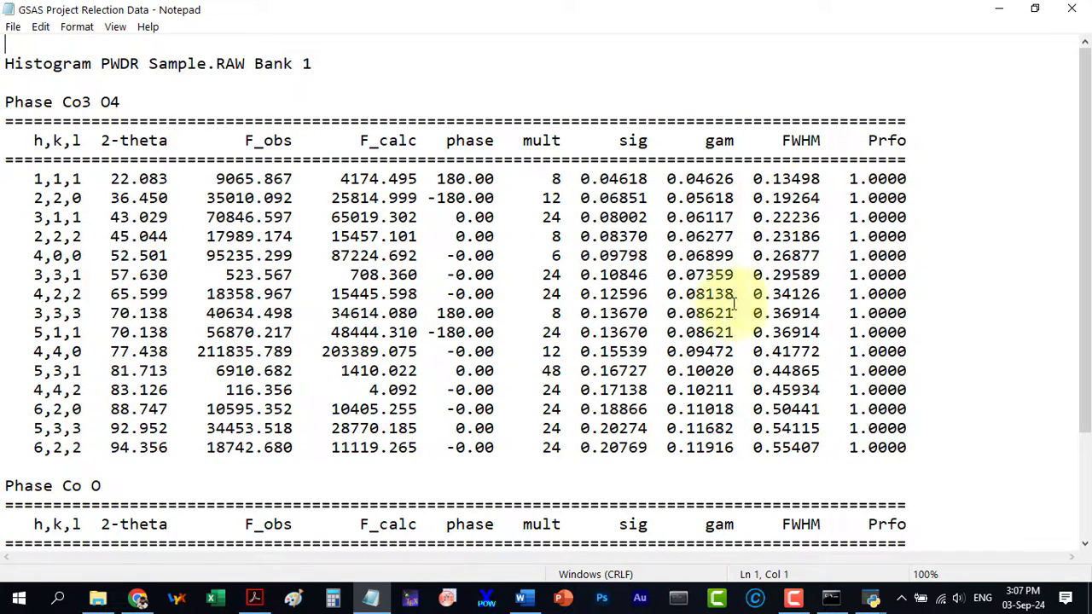
scroll(371, 339, "down", 3)
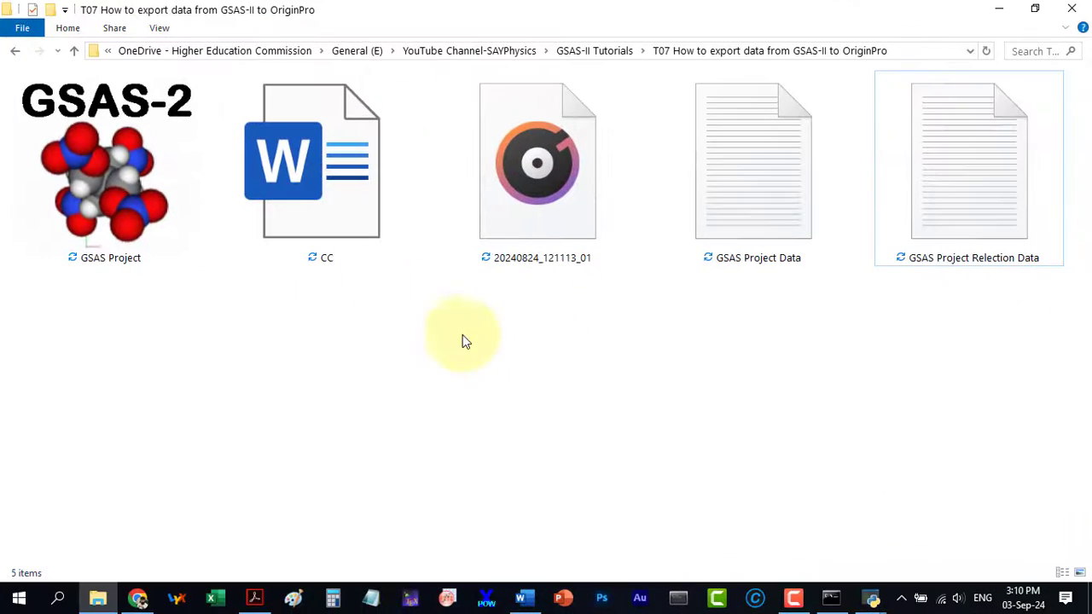
Launch OriginPro and import GSAS Project Data.txt as a single ASCII file into a worksheet
left_click(447, 597)
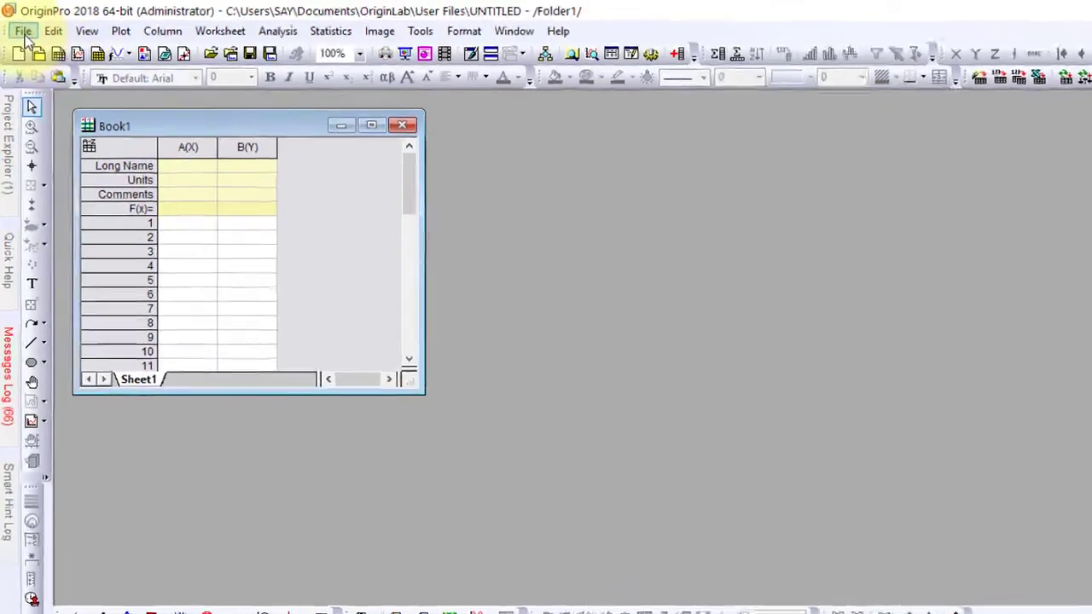
left_click(20, 28)
mouse_move(57, 329)
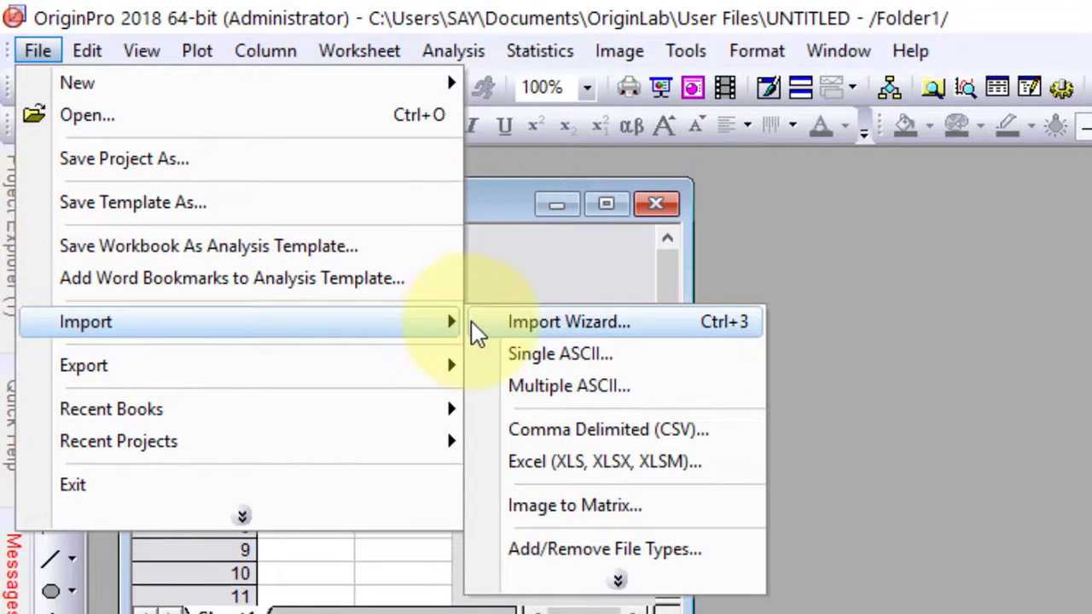
left_click(611, 355)
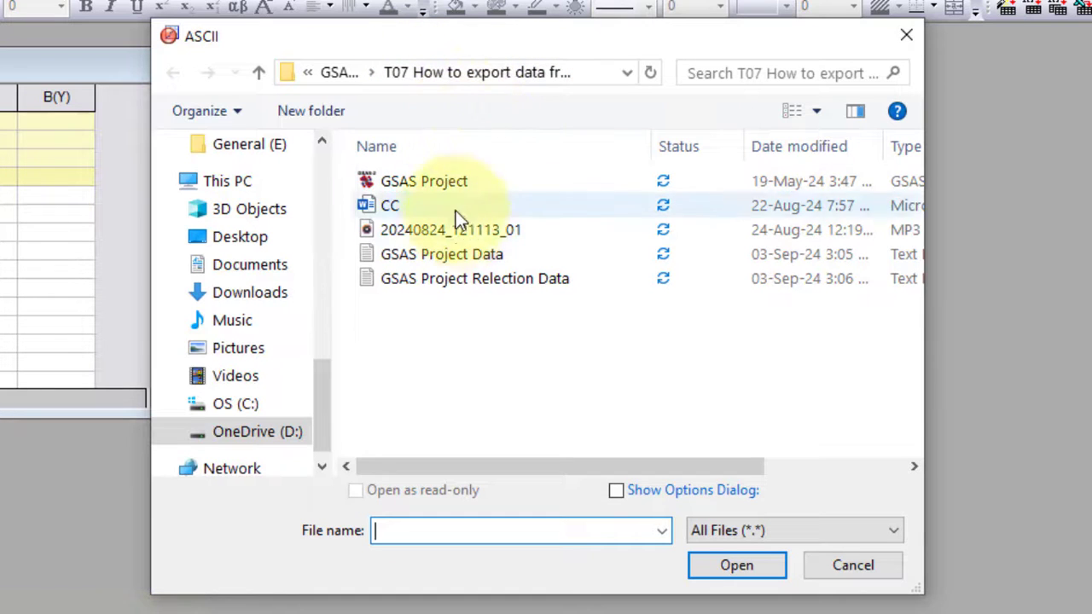
left_click(462, 259)
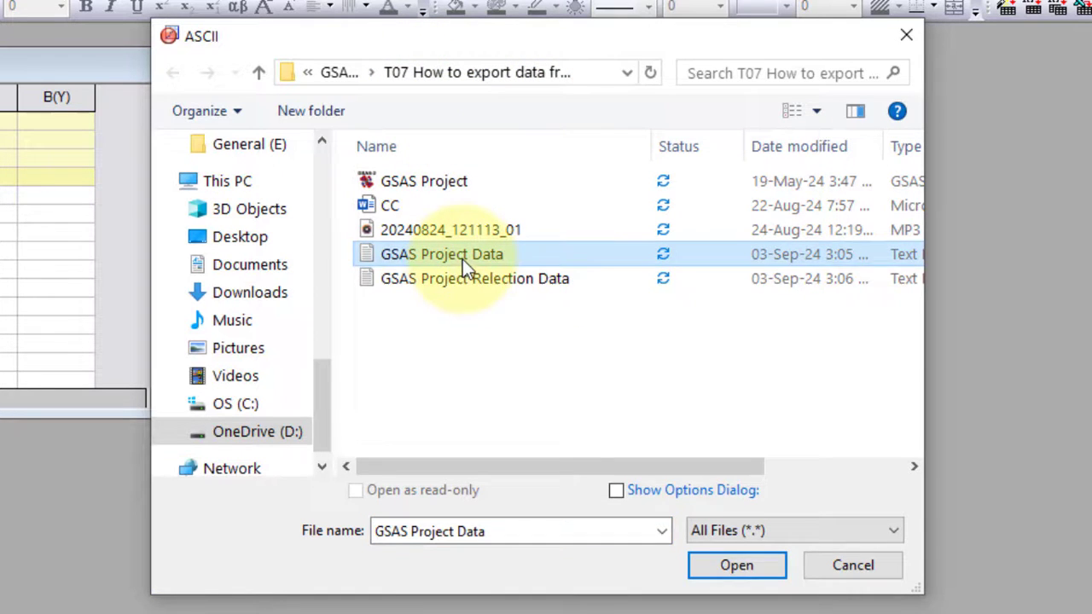
left_click(723, 566)
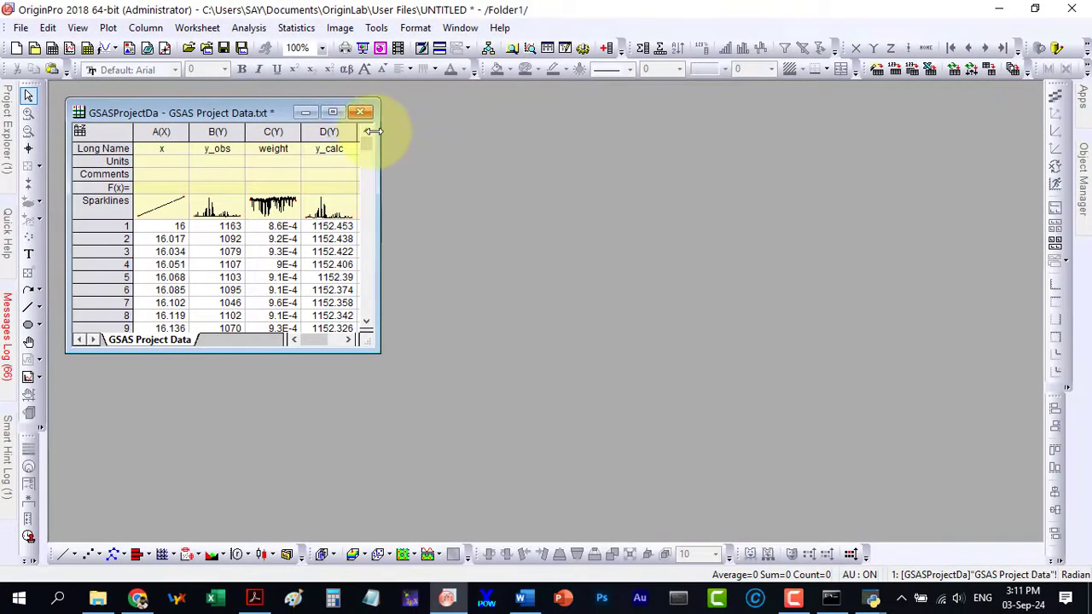
Maximize the powder-data worksheet and select columns A(X) through E(Y)
left_click(316, 105)
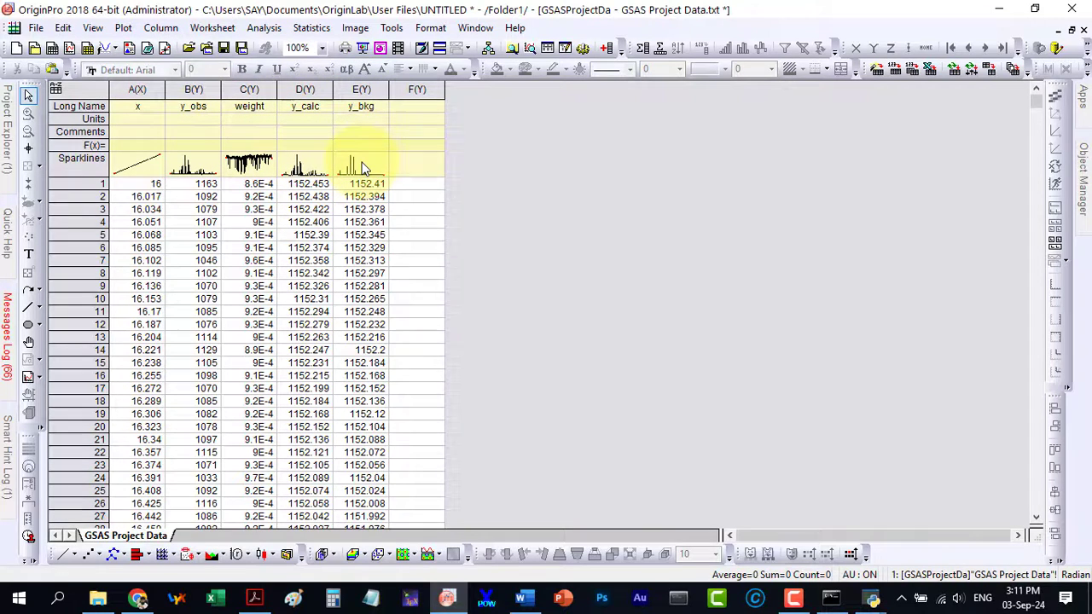
mouse_move(363, 167)
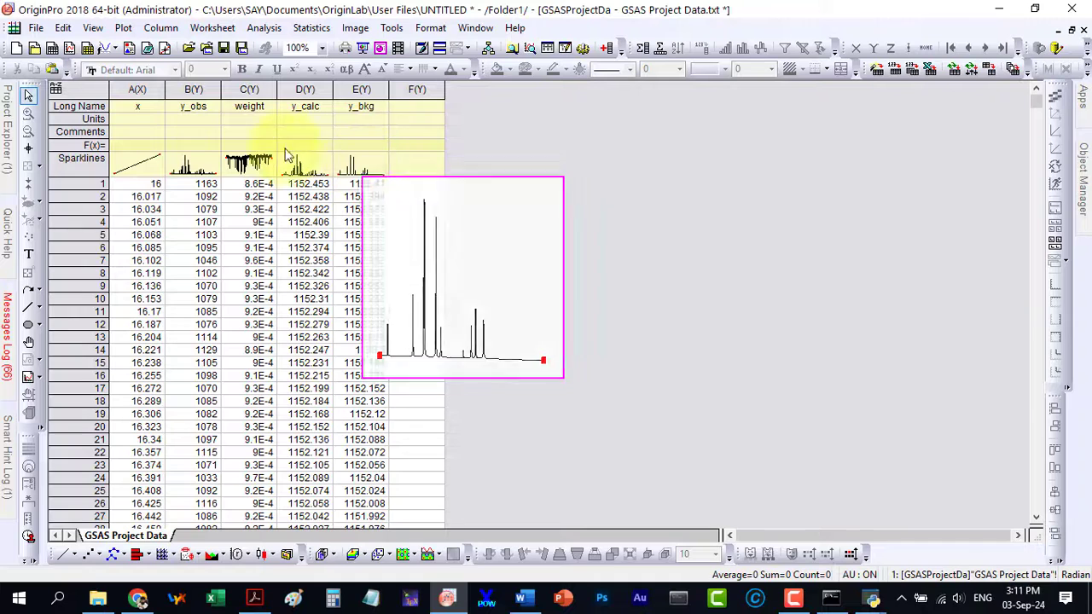
left_click_drag(143, 89, 343, 85)
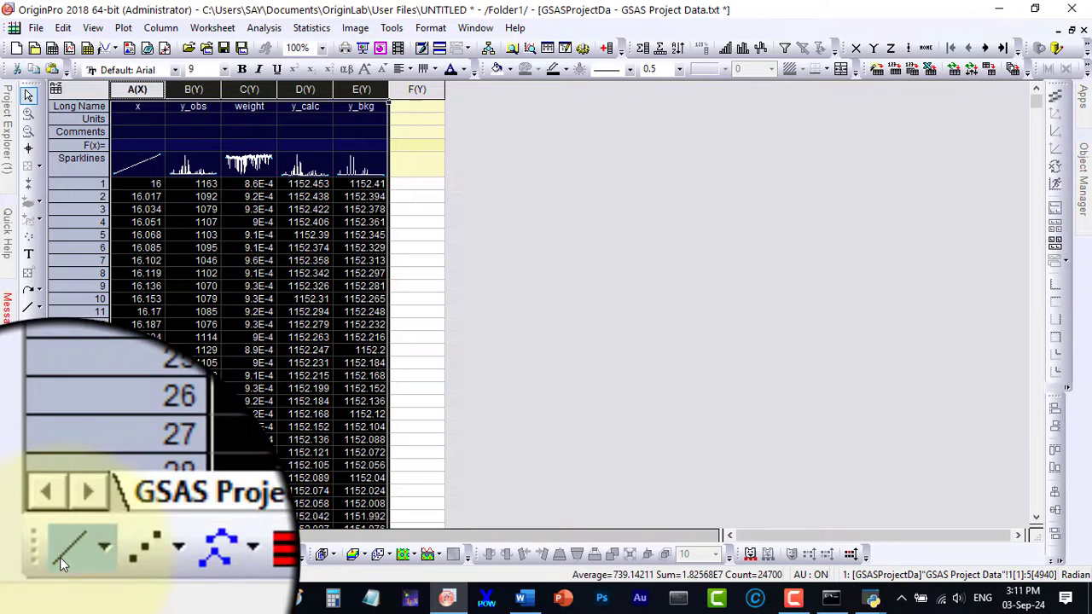
Plot the selected columns as a line graph, zoom to x 85–100, then restore the full range
left_click(63, 555)
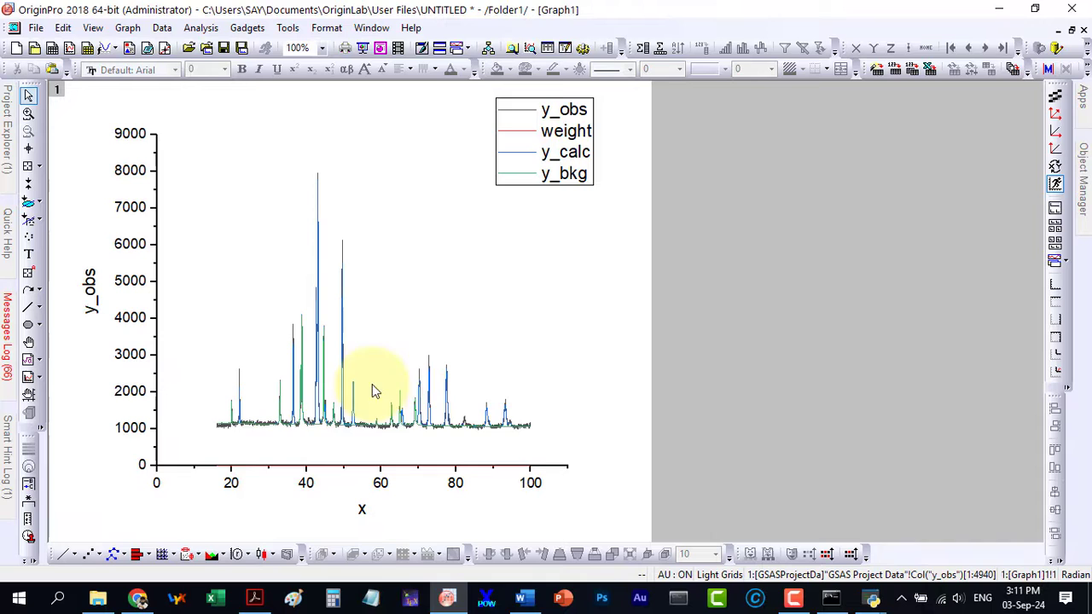
left_click(28, 114)
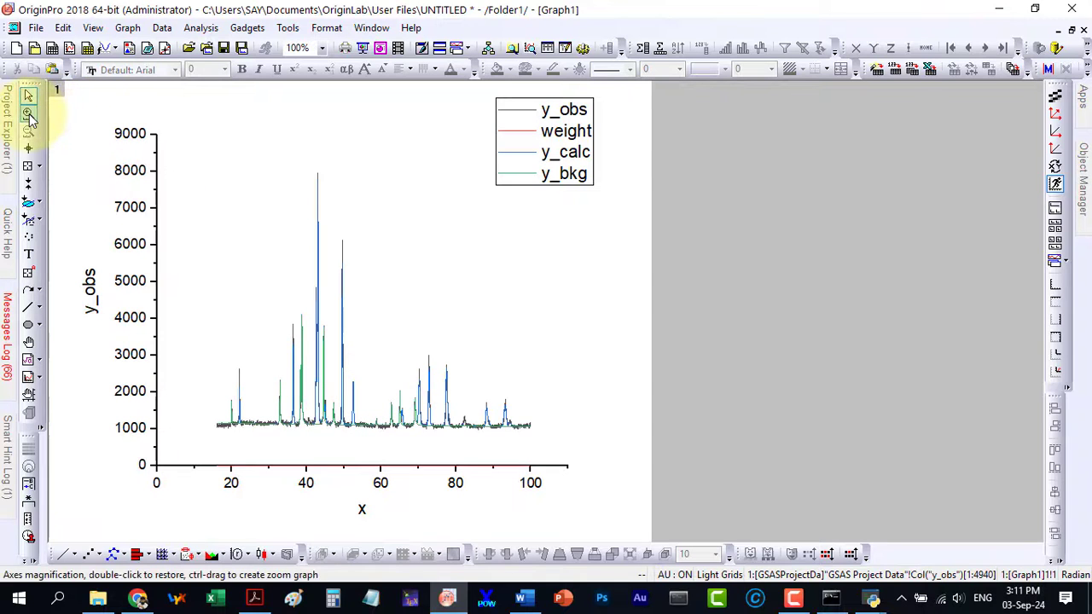
left_click_drag(217, 430, 540, 174)
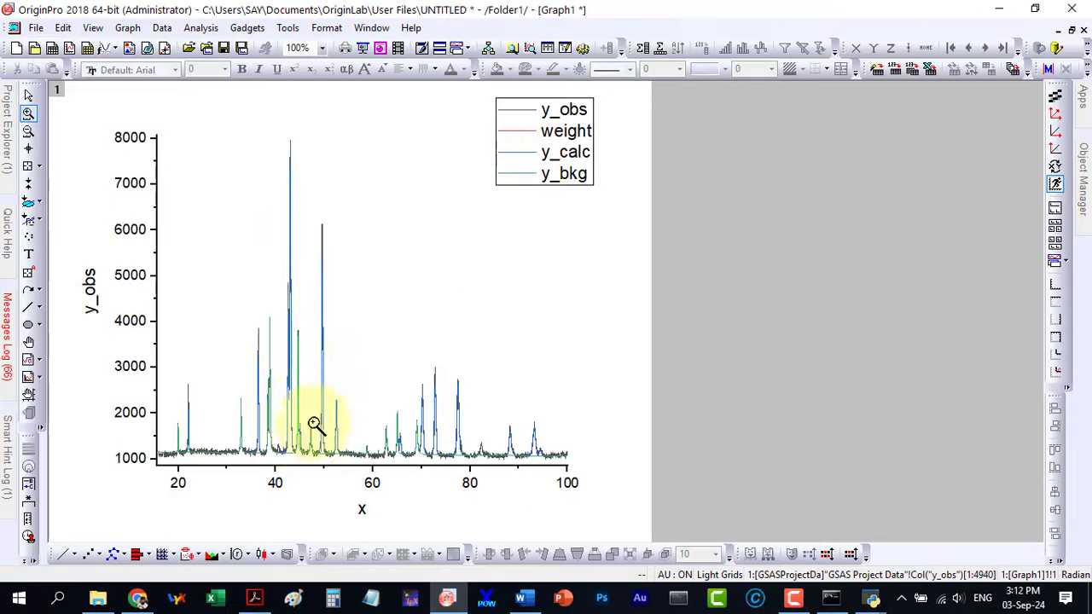
left_click_drag(491, 400, 567, 463)
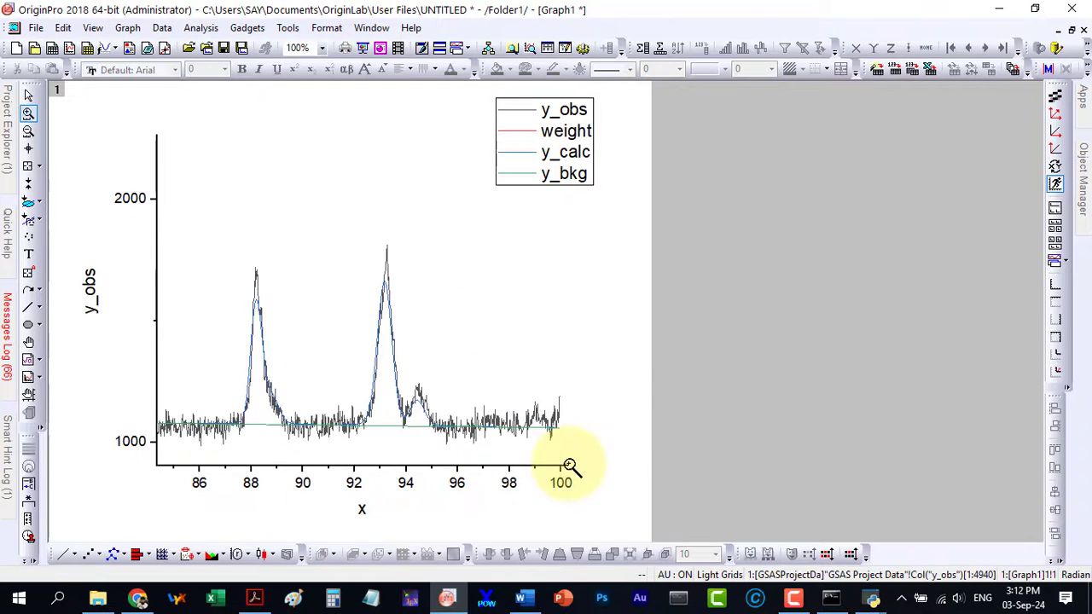
left_click(29, 132)
Thicken the plotted lines, check them zoomed to x 80–100, reset the axes, then bring up File Explorer
left_click(300, 358)
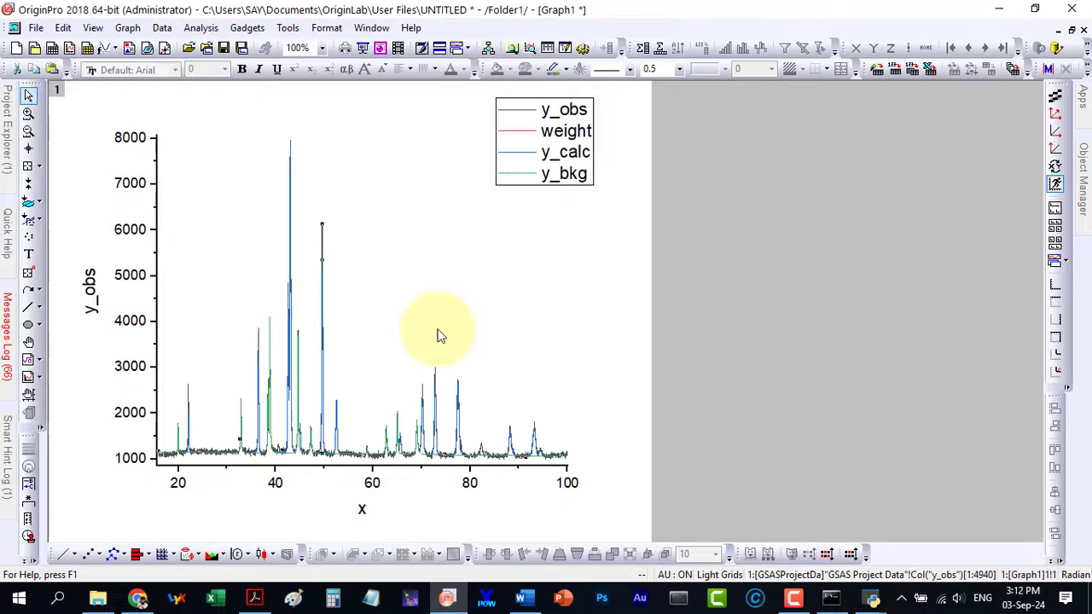
left_click(680, 70)
left_click(656, 134)
key("z")
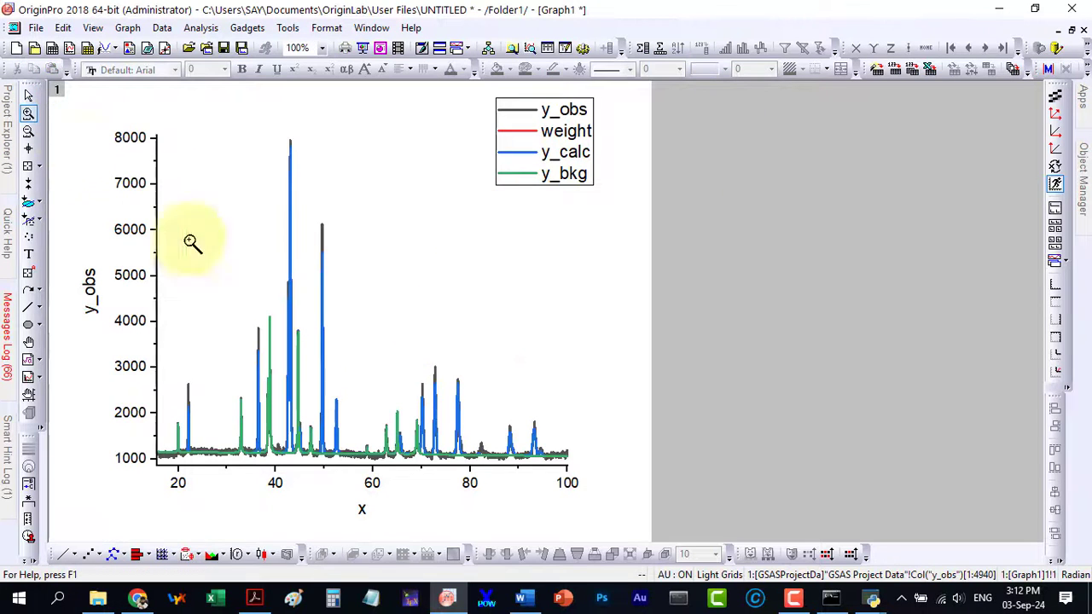
left_click_drag(463, 401, 571, 457)
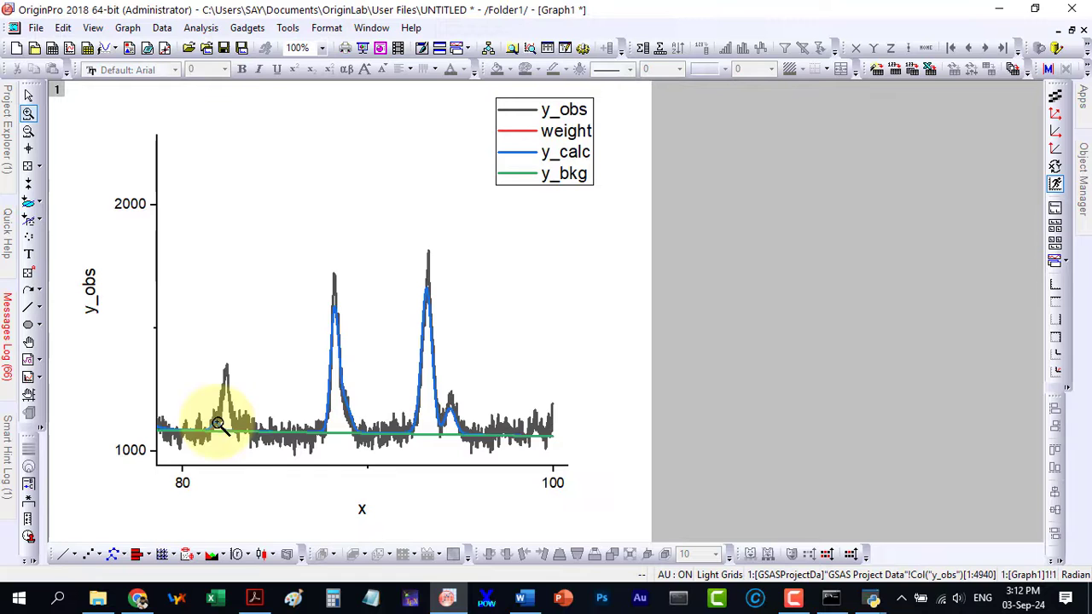
left_click(28, 131)
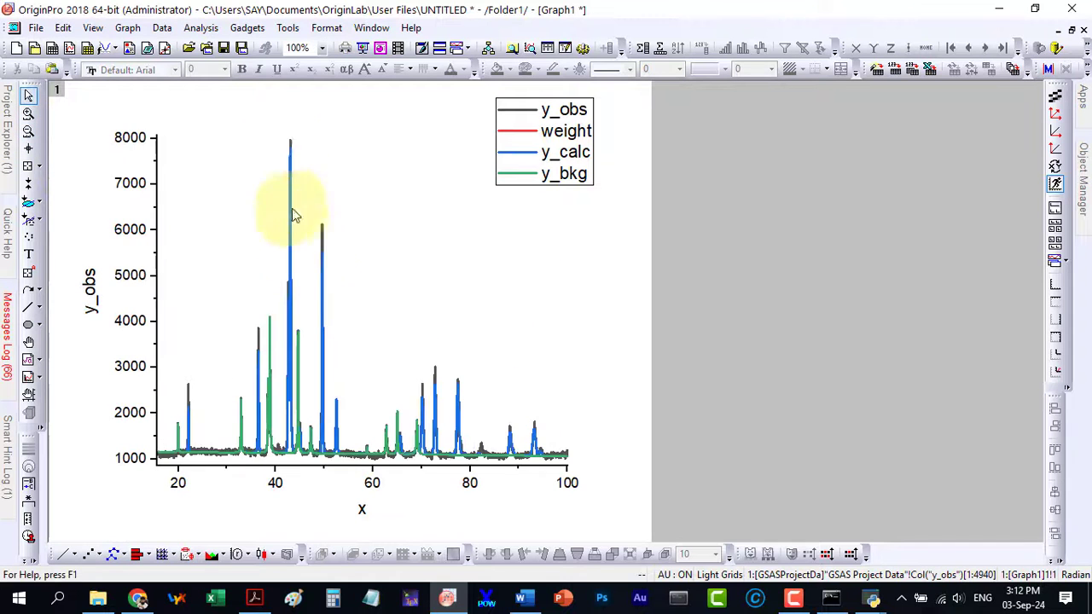
left_click(98, 597)
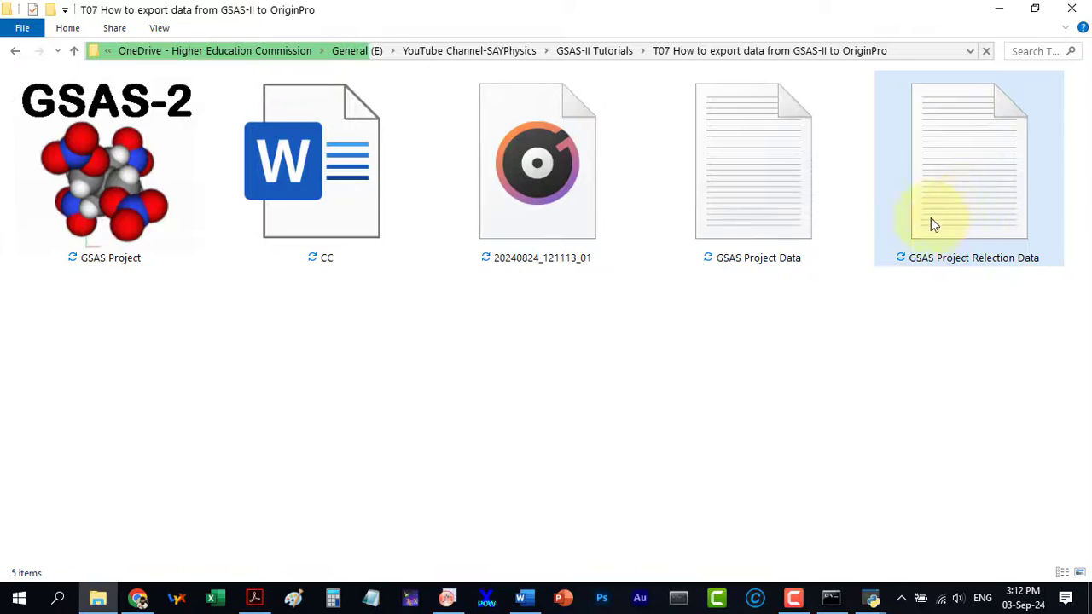
Open GSAS Project Relection Data maximized in Notepad and scroll through its Co3 O4 and Co O tables
double_click(952, 196)
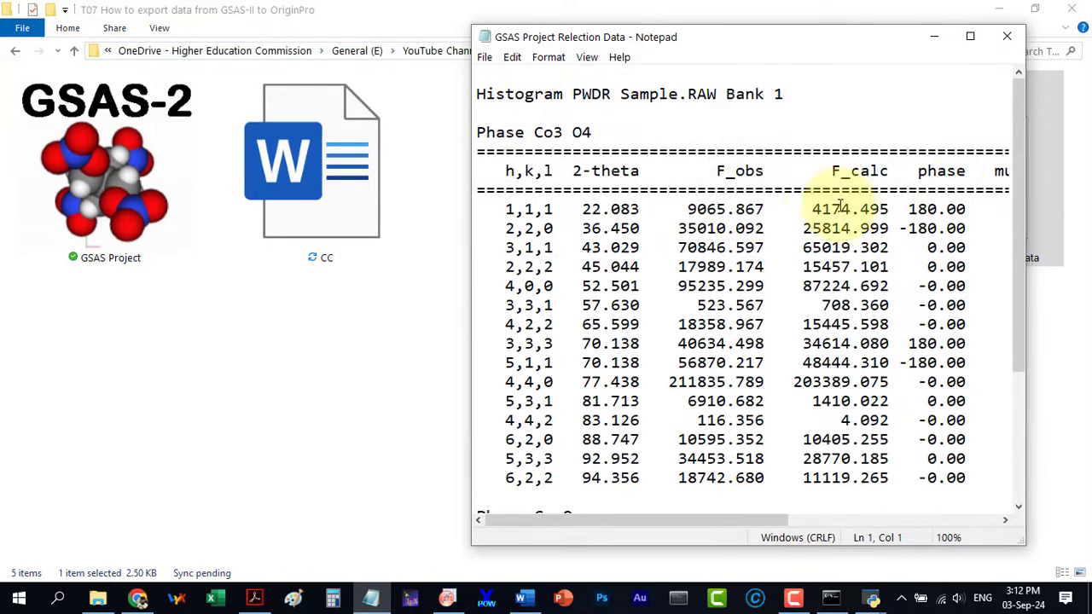
double_click(833, 45)
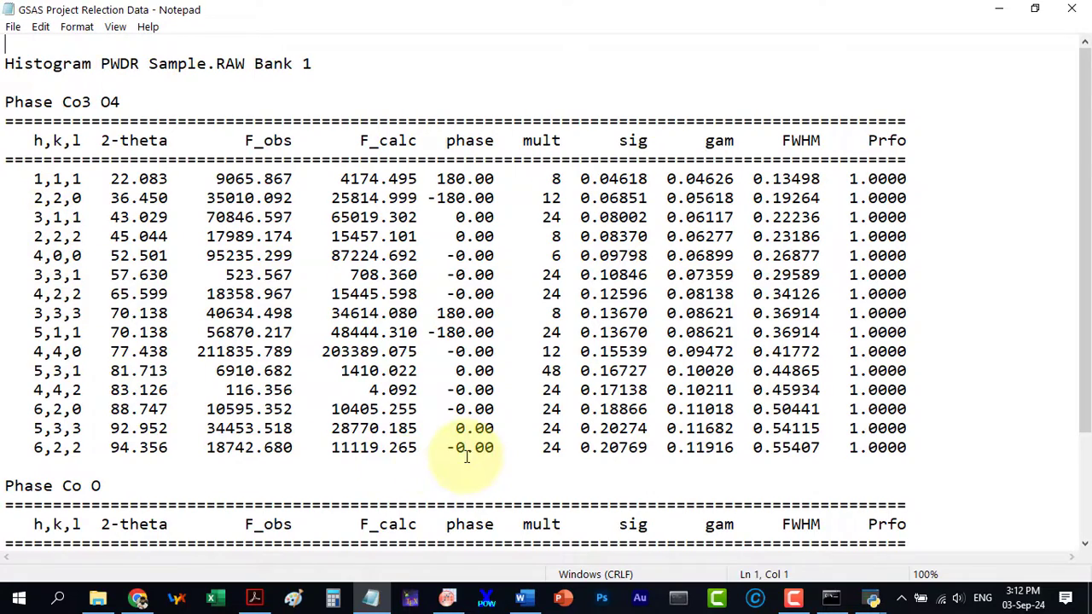
scroll(452, 458, "down", 3)
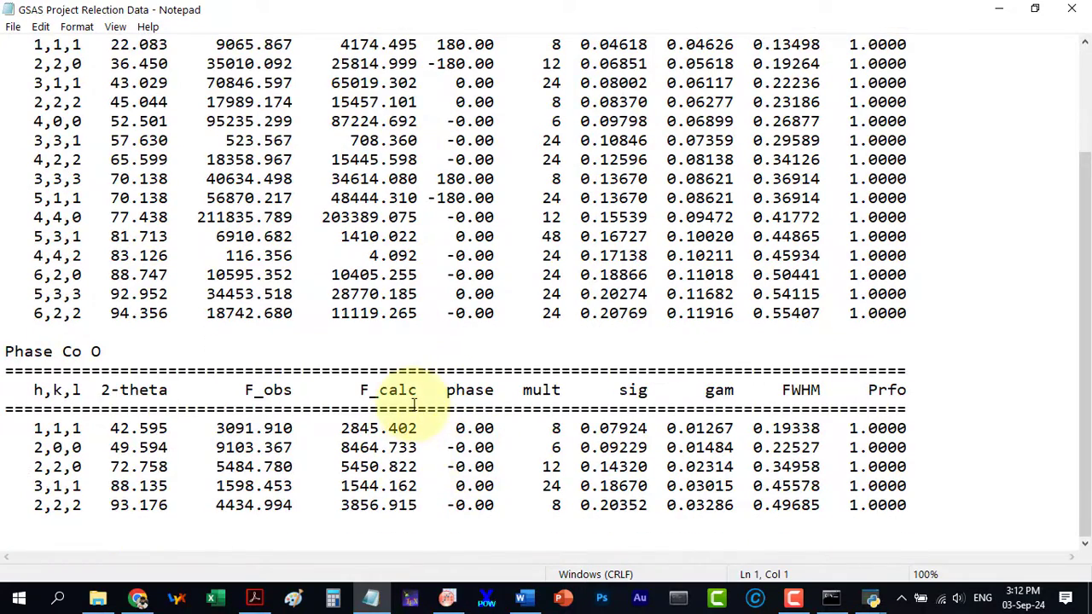
scroll(390, 349, "up", 3)
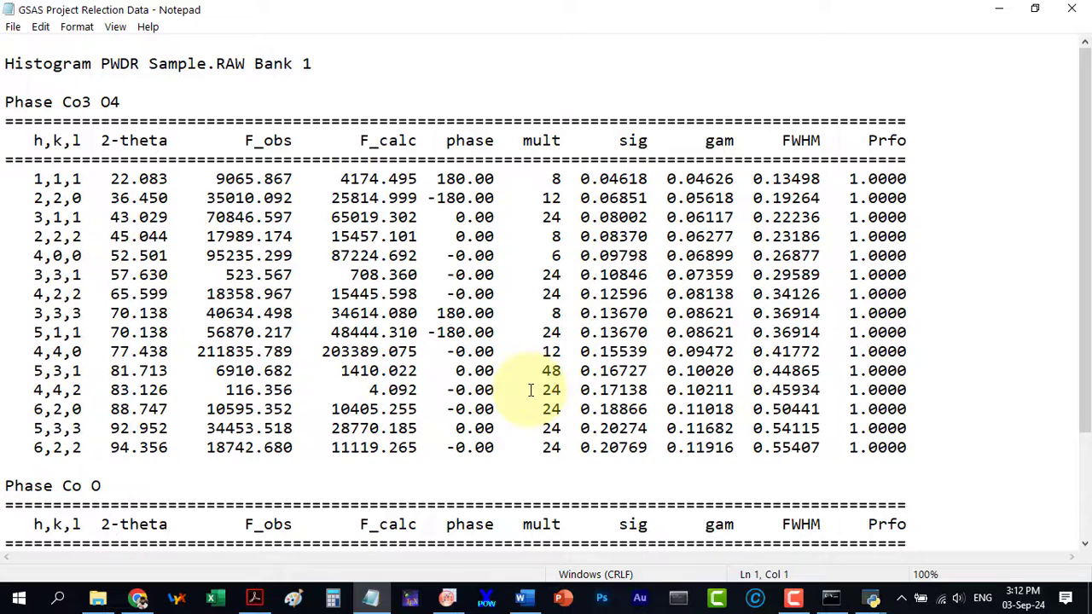